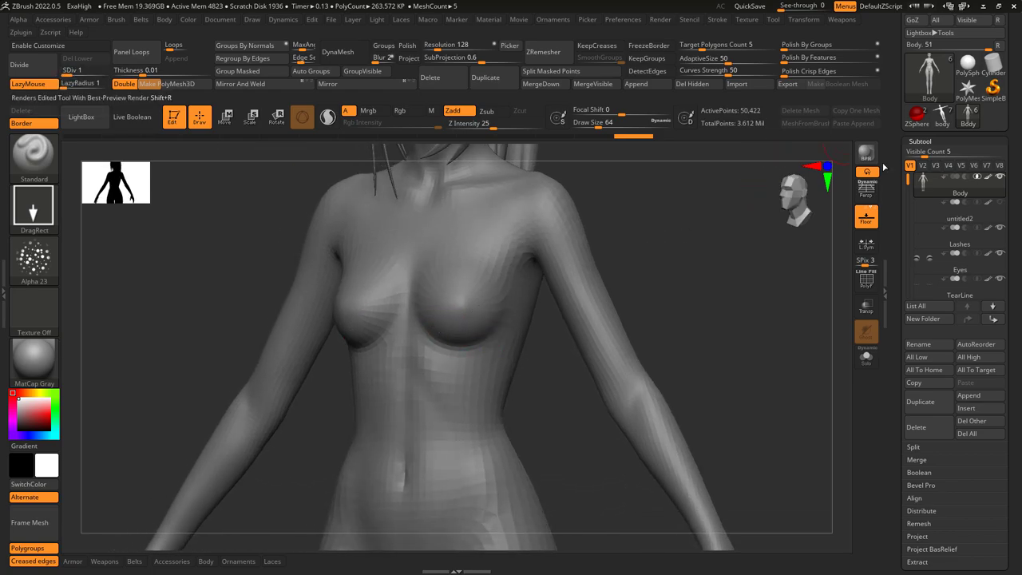
Step: Collapse the Subtool list and drag the body mesh's SDiv slider up to level 4
click(921, 142)
drag(67, 74, 105, 75)
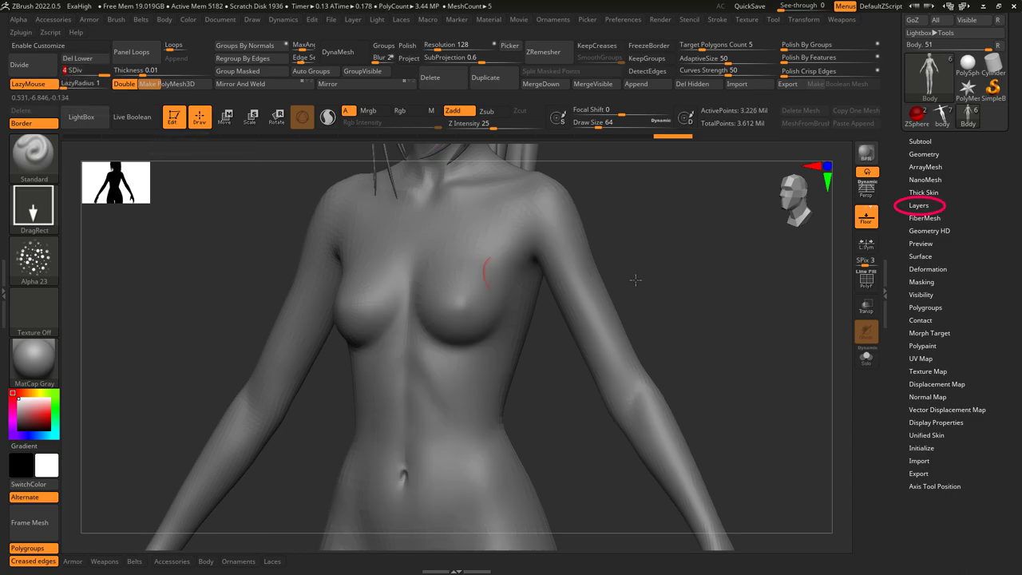
Step: Create a new layer named SkinDetail 1 in Tool > Layers and turn on its REC
click(918, 205)
click(916, 357)
click(942, 351)
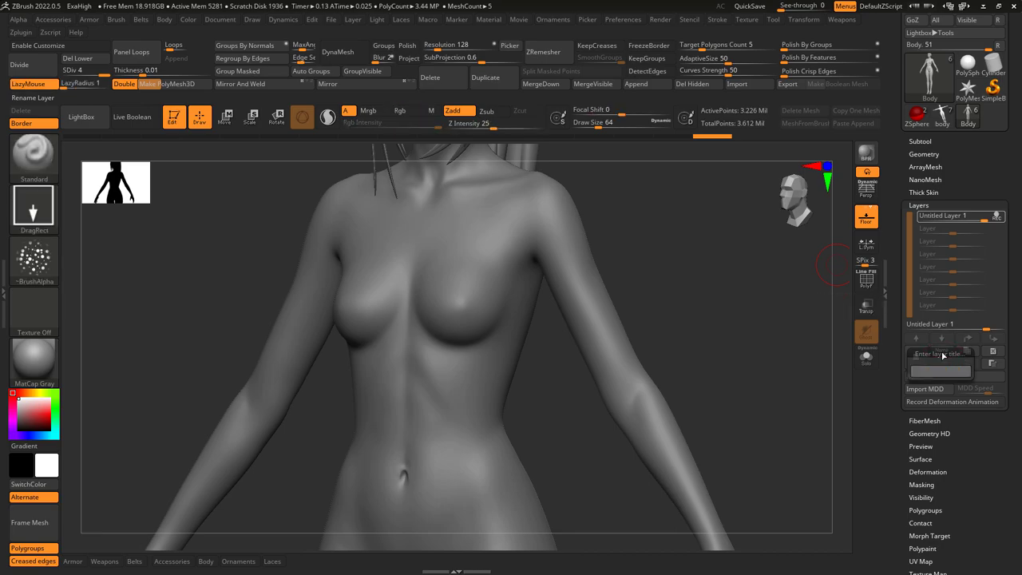
text(SkinDetail 1)
key(Return)
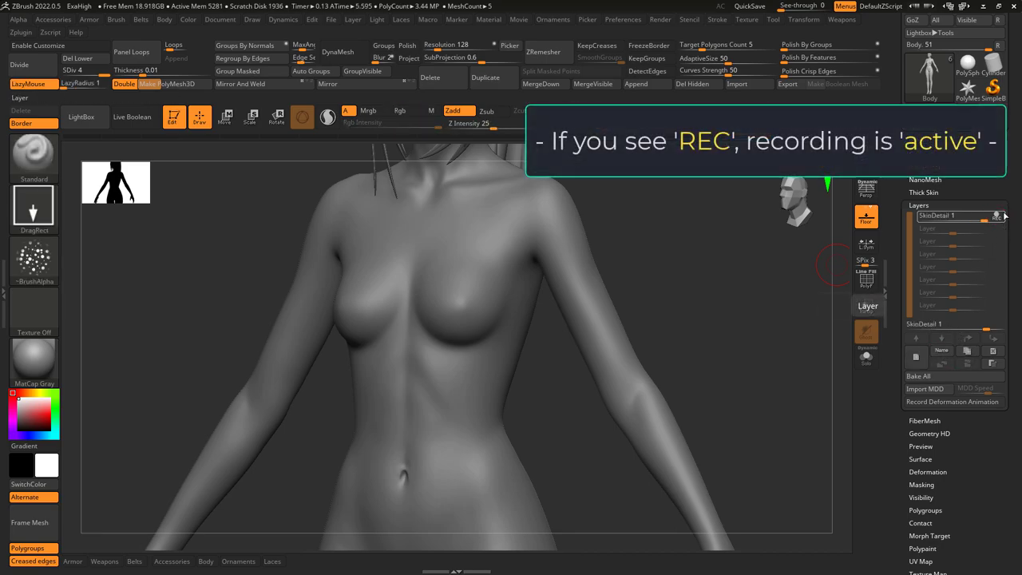
click(999, 217)
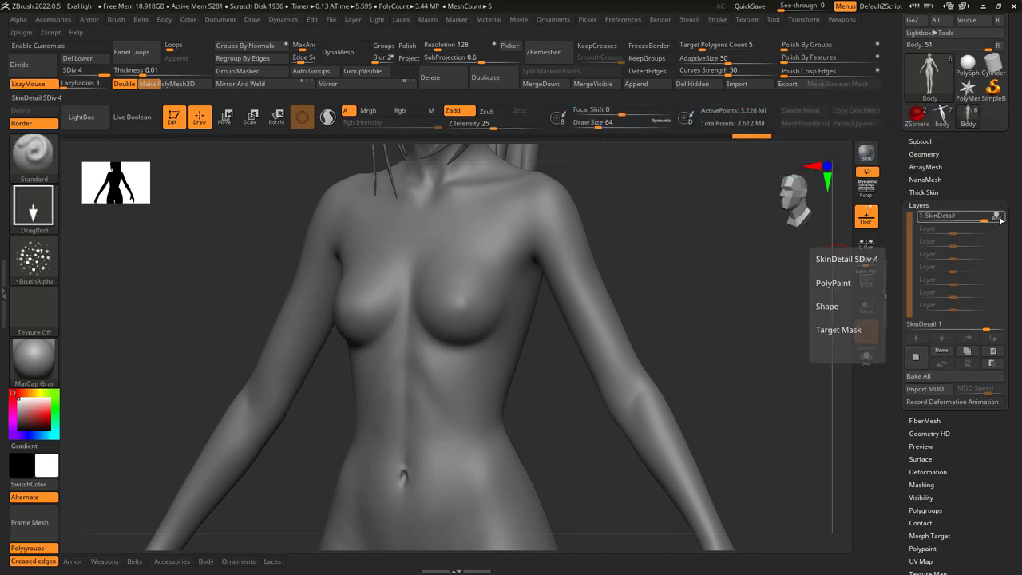
key(u)
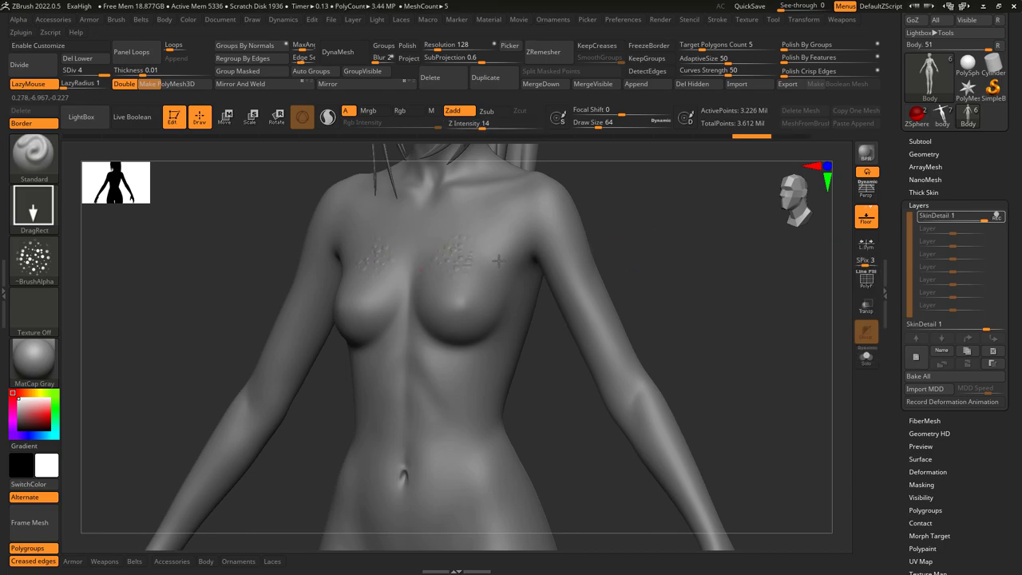
Step: Sculpt bumpy skin texture down the side of the torso on the SkinDetail layer
mouse_move(543, 304)
mouse_down()
mouse_move(504, 320)
mouse_move(471, 383)
mouse_up()
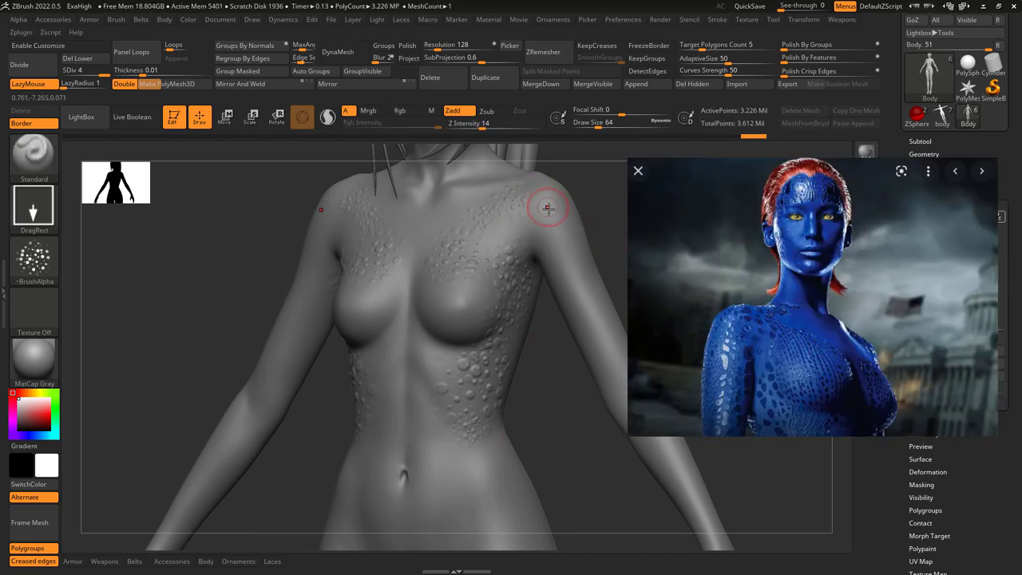
Step: Stop recording on SkinDetail, then hide and reshow it to compare the bumps
click(998, 217)
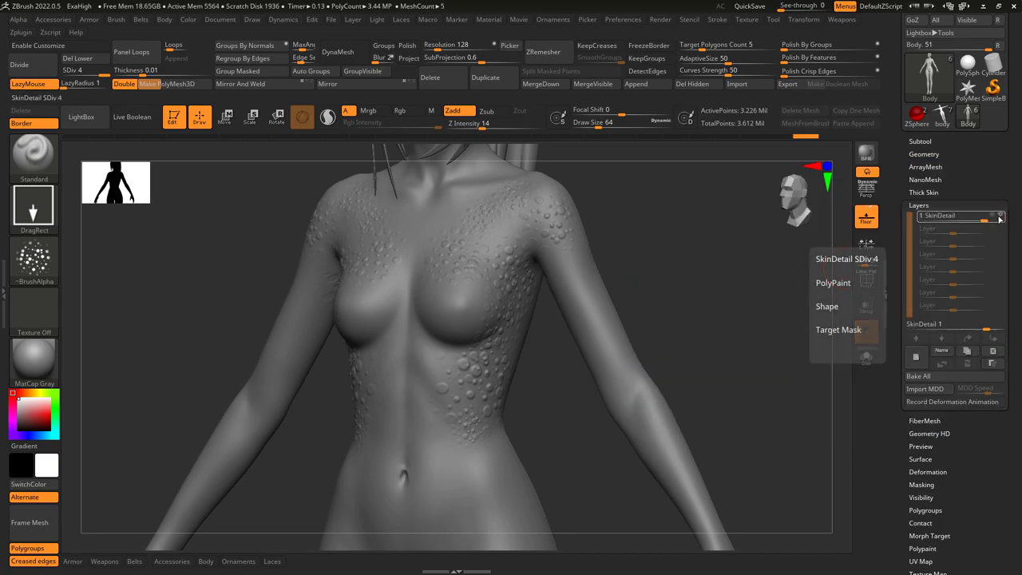
click(1002, 216)
click(1002, 215)
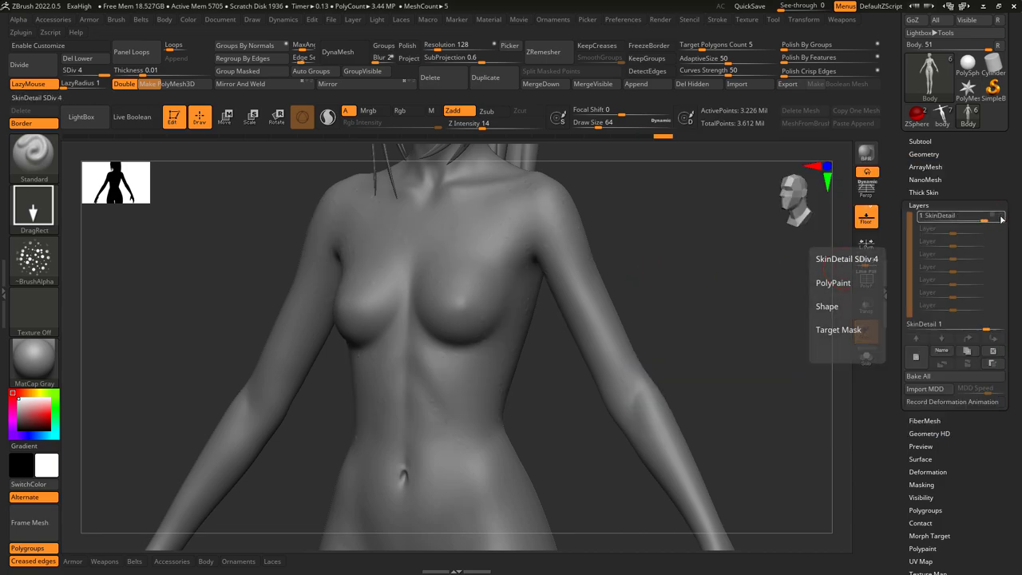
Step: Lower the SkinDetail layer strength as a test, then restore it to full strength 1
drag(990, 224, 941, 230)
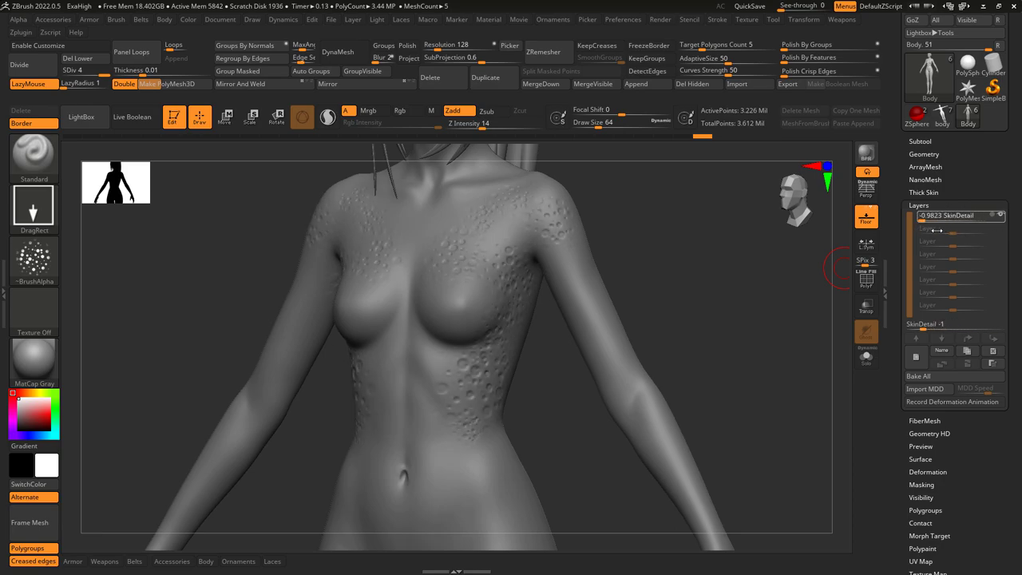
drag(958, 232, 1005, 234)
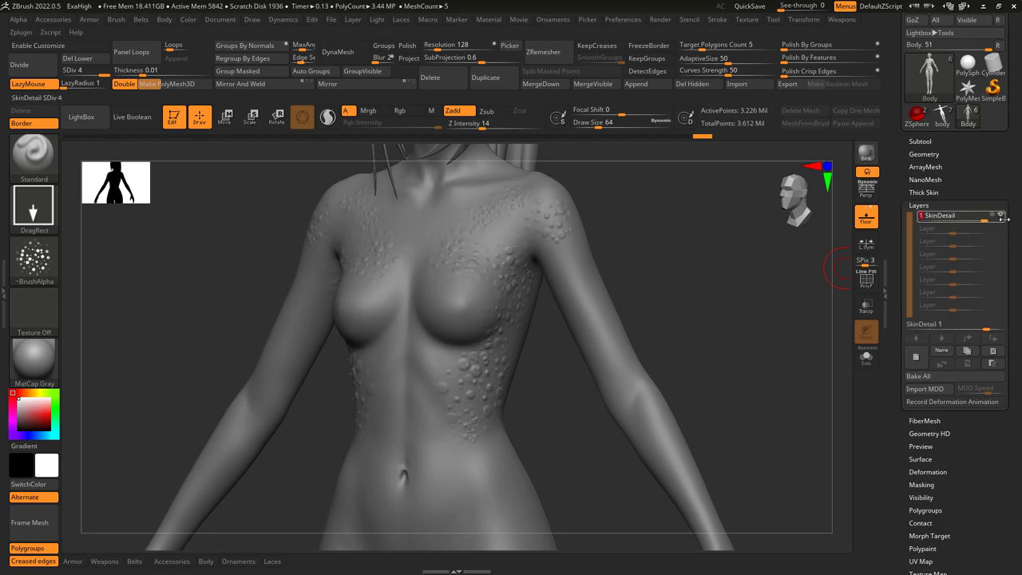
click(1002, 216)
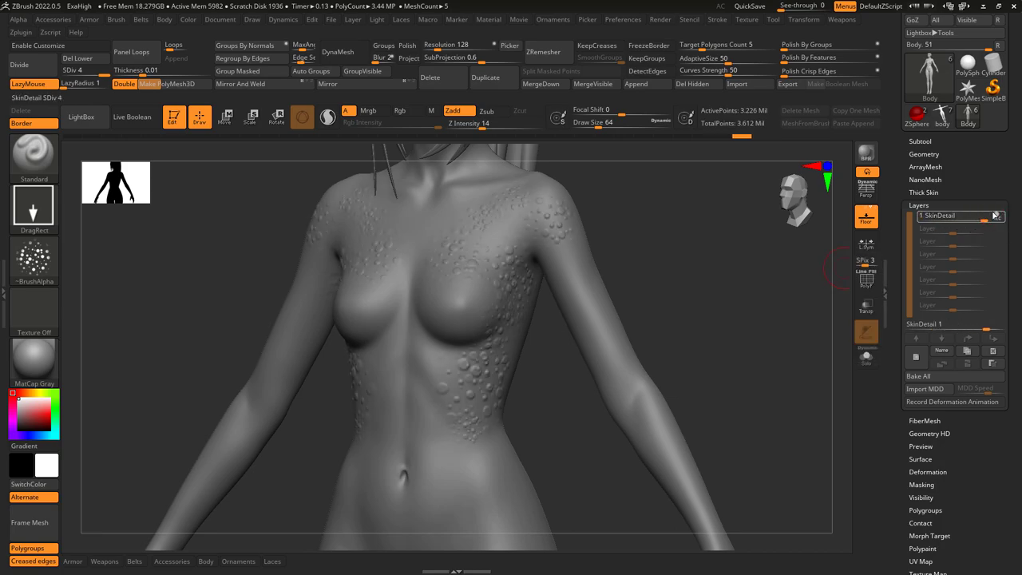